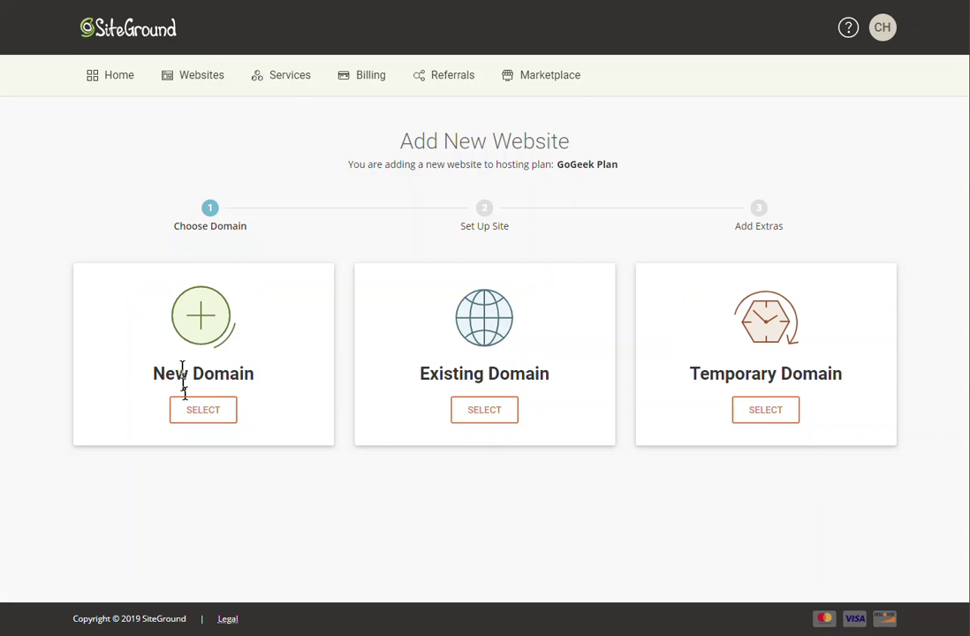
Step: Choose the existing domain imthe.one for the new website and continue to the site setup
{"action": "left_click", "coordinate": [491, 413]}
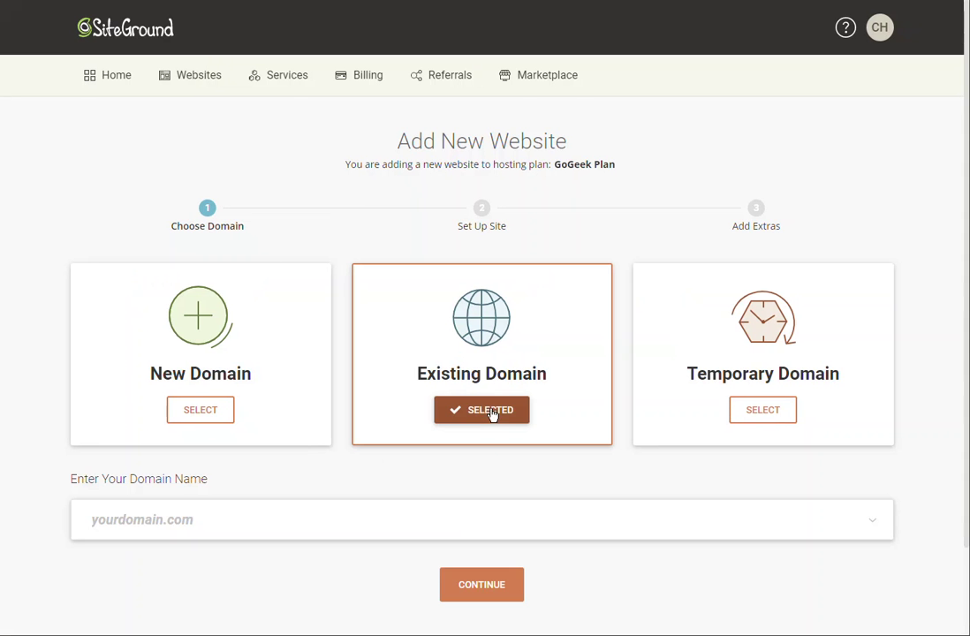
{"action": "left_click", "coordinate": [191, 530]}
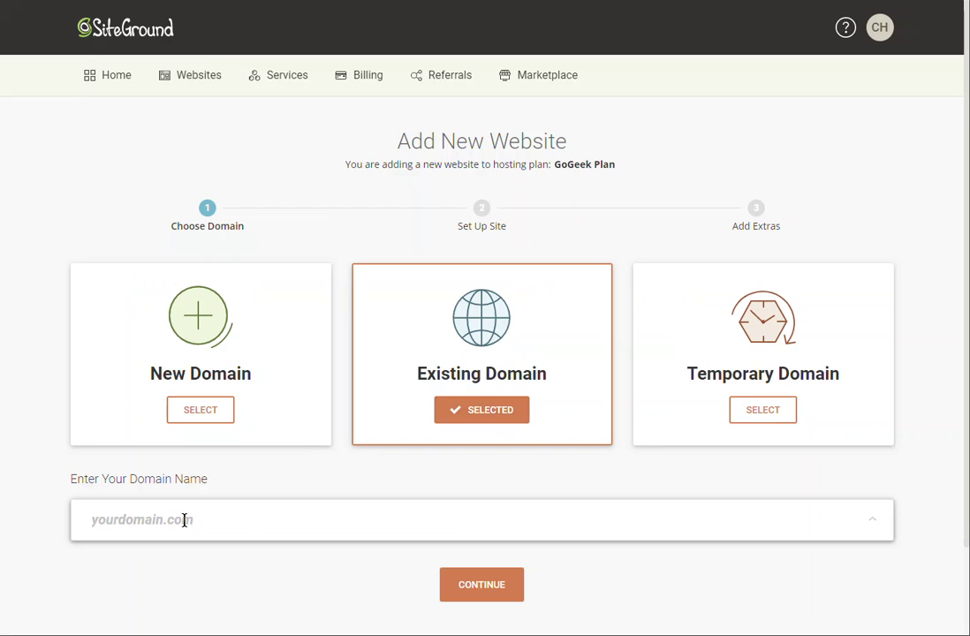
{"action": "type", "text": "imthe.one"}
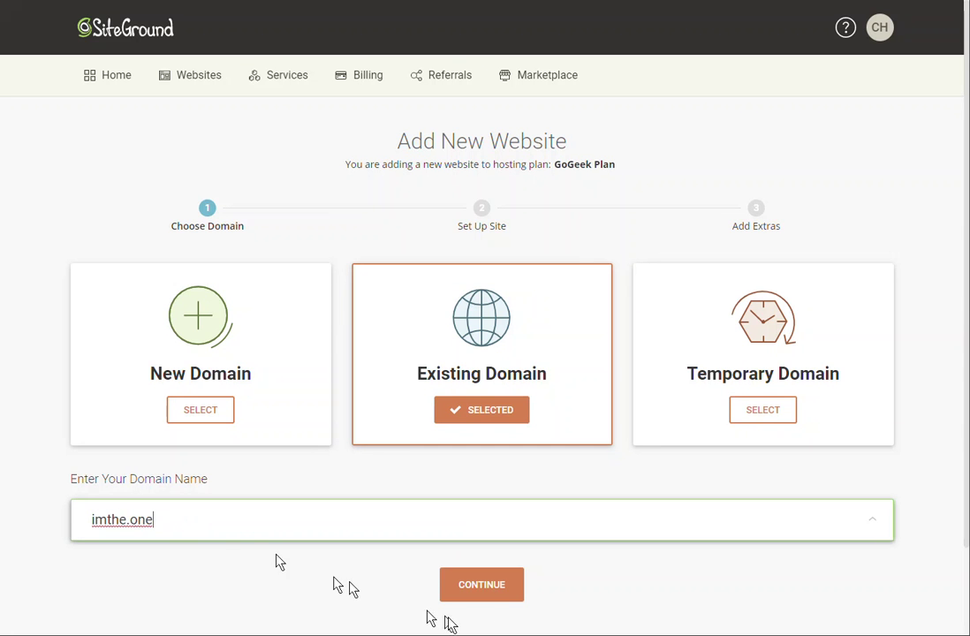
{"action": "left_click", "coordinate": [490, 592]}
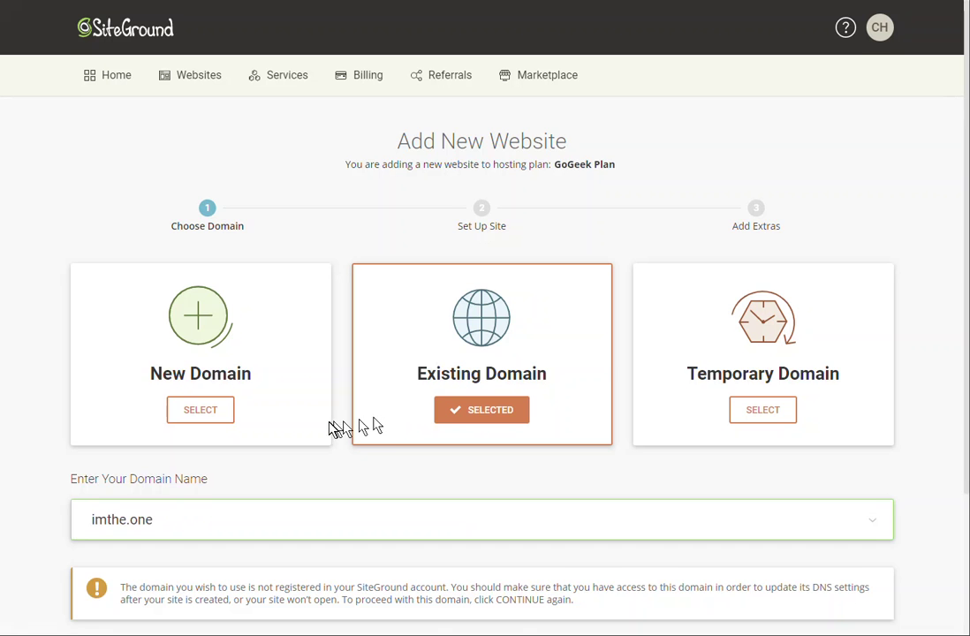
{"action": "scroll", "coordinate": [329, 426], "scroll_direction": "down", "scroll_amount": 2}
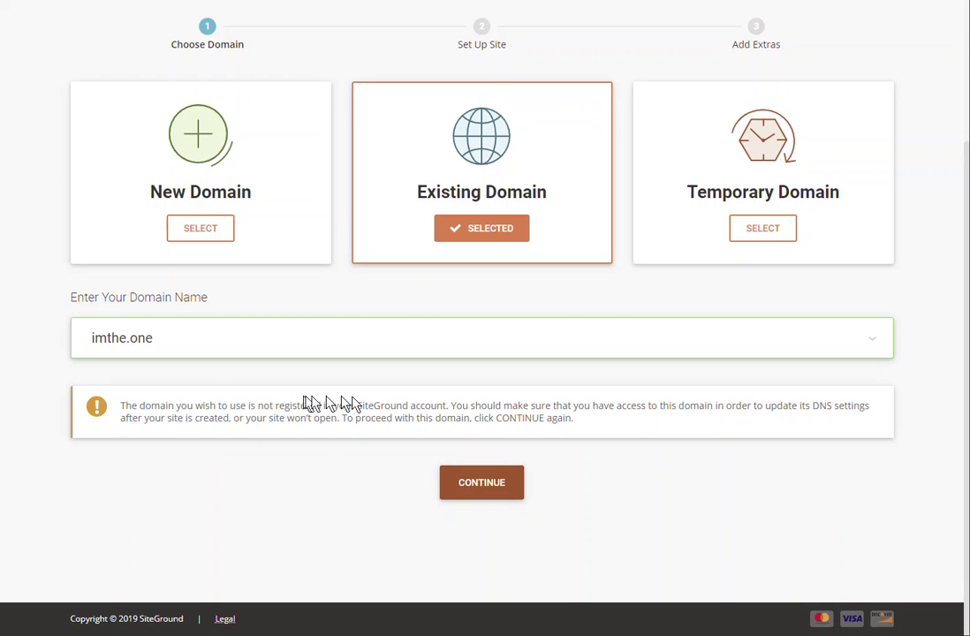
{"action": "left_click", "coordinate": [493, 487]}
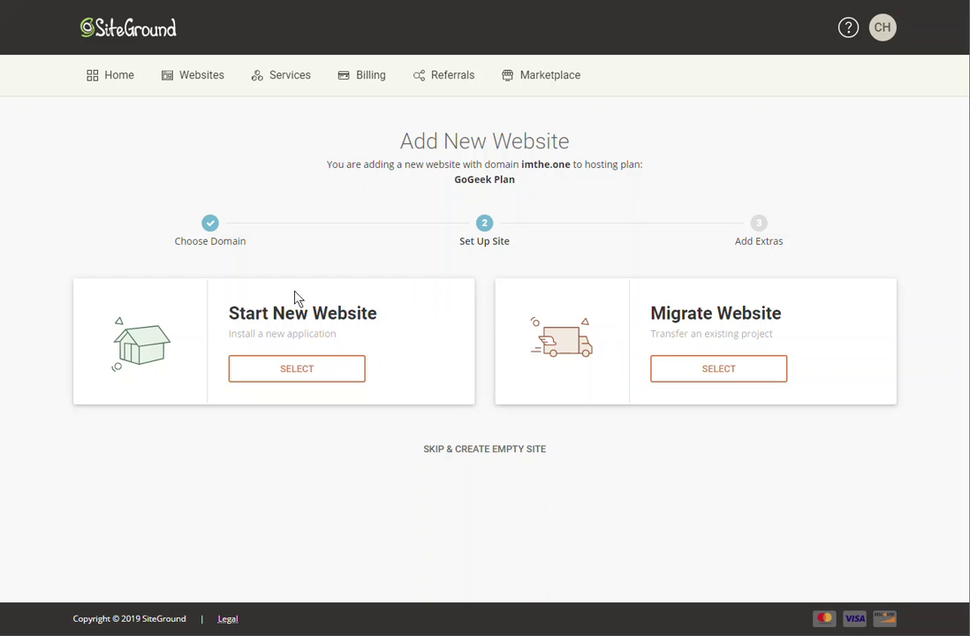
Step: Skip the application installation to create an empty site, and finish without adding SG Site Scanner
{"action": "left_click", "coordinate": [303, 369]}
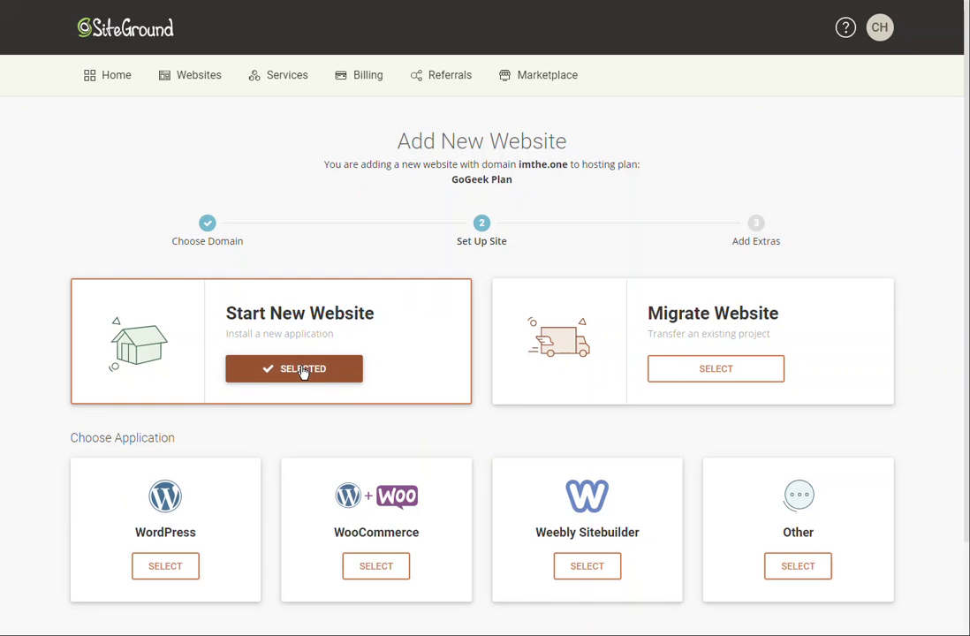
{"action": "scroll", "coordinate": [265, 309], "scroll_direction": "down", "scroll_amount": 2}
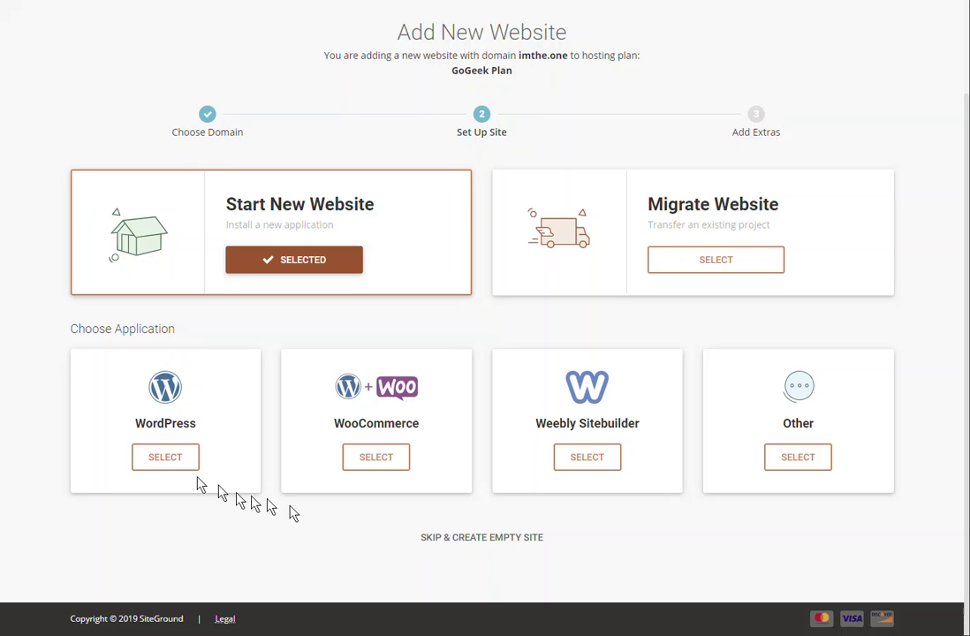
{"action": "left_click", "coordinate": [476, 538]}
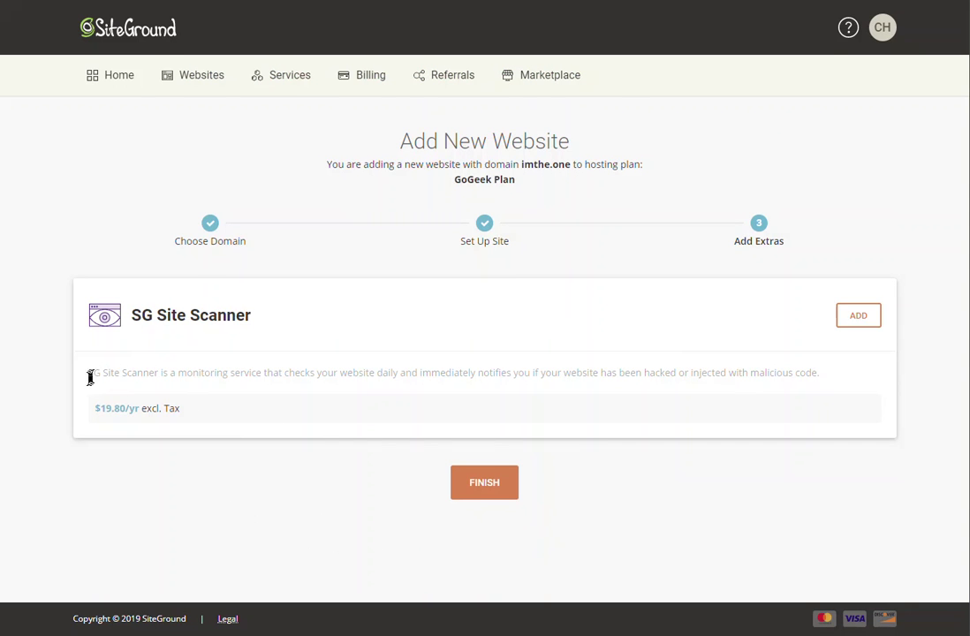
{"action": "left_click", "coordinate": [498, 491]}
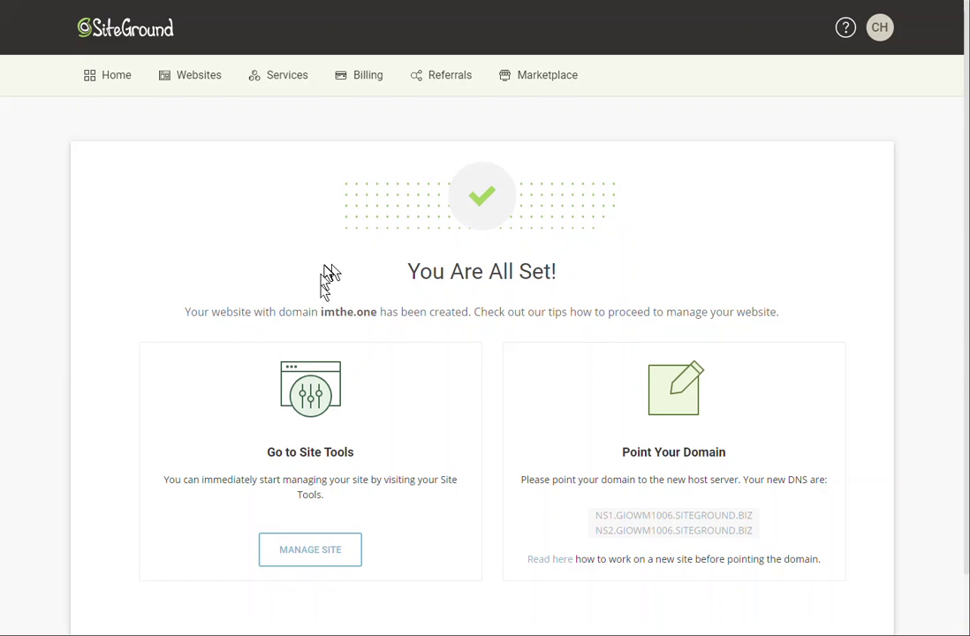
Step: In the domain registrar's DNS settings, save the custom nameservers ns1.giowm1006.siteground.biz and ns2.giowm1006.siteground.biz
{"action": "scroll", "coordinate": [429, 329], "scroll_direction": "down", "scroll_amount": 1}
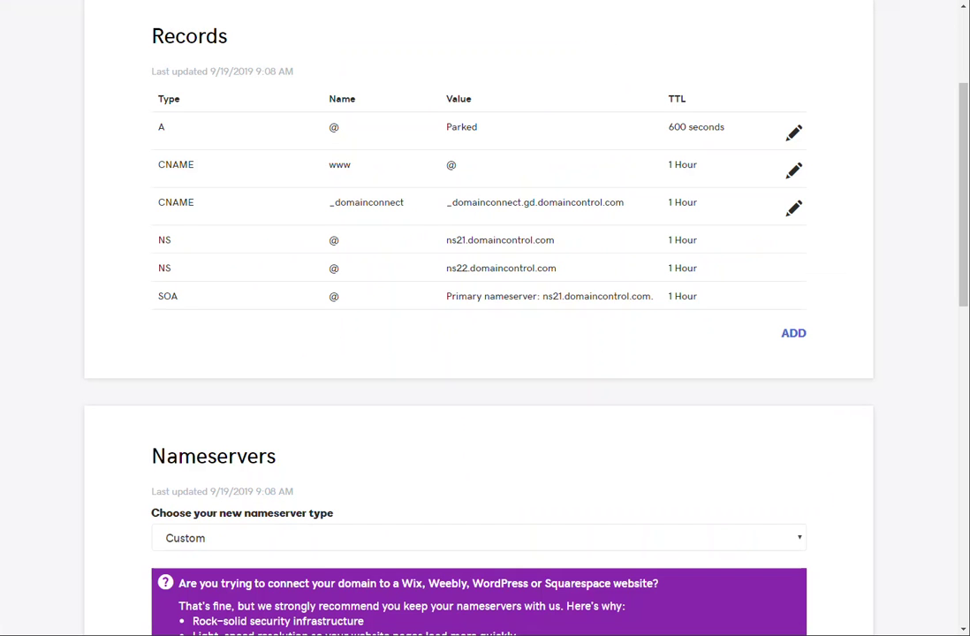
{"action": "scroll", "coordinate": [530, 359], "scroll_direction": "down", "scroll_amount": 5}
{"action": "scroll", "coordinate": [524, 354], "scroll_direction": "down", "scroll_amount": 1}
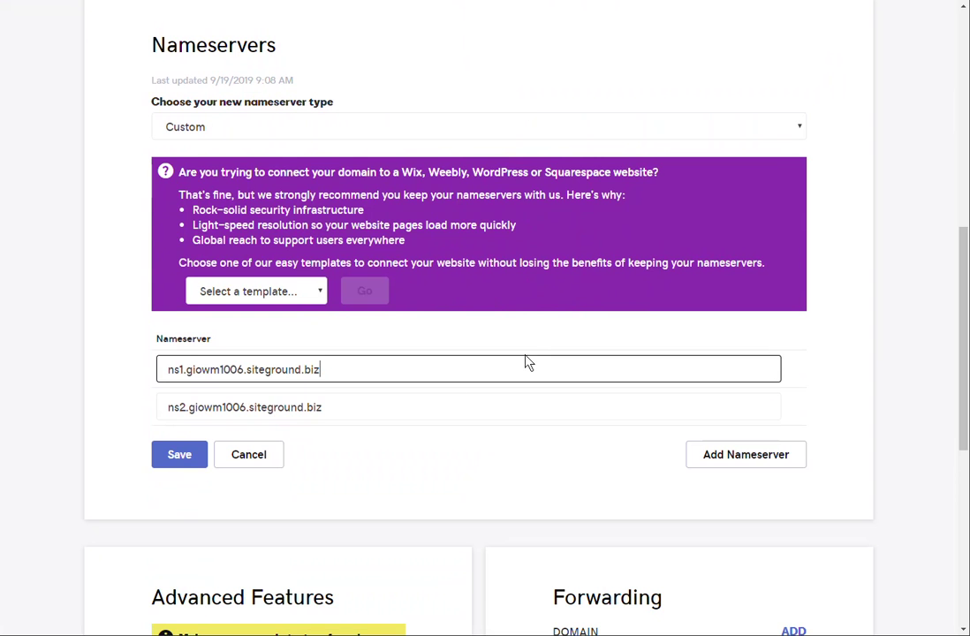
{"action": "left_click", "coordinate": [181, 457]}
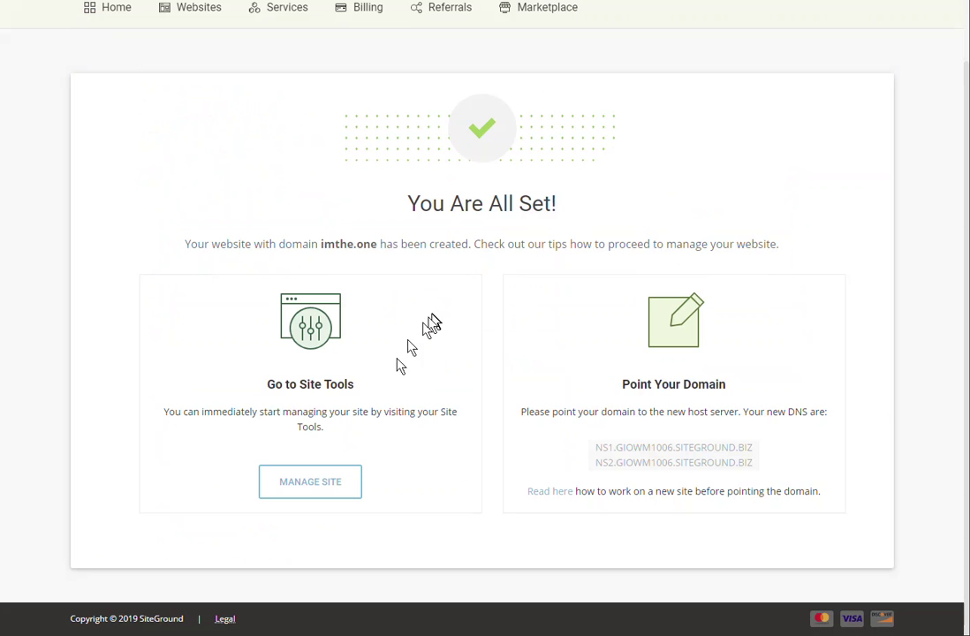
Step: Open Site Tools for the new imthe.one site and choose WordPress as the new application in App Manager
{"action": "left_click", "coordinate": [309, 482]}
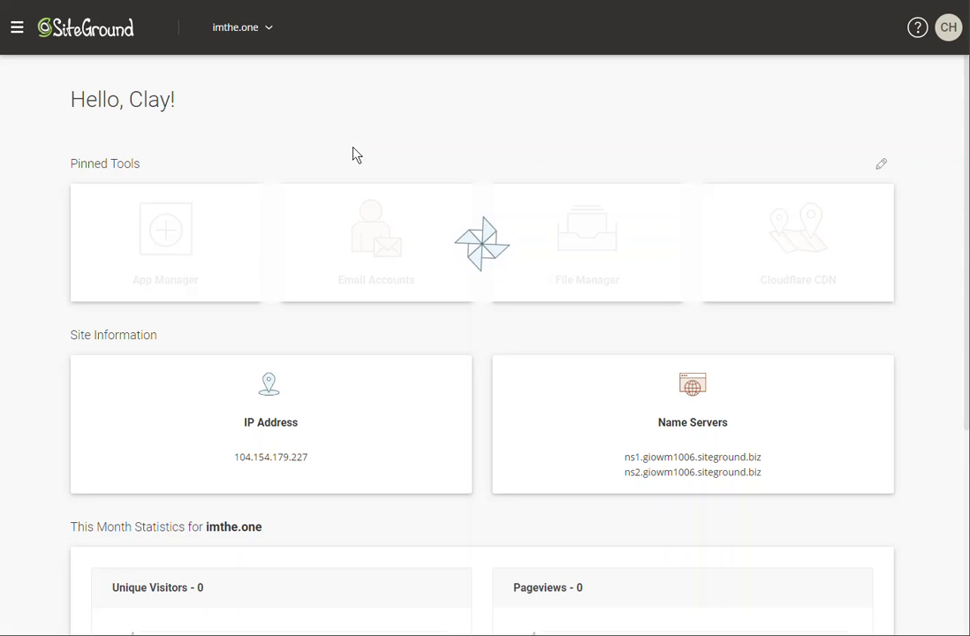
{"action": "scroll", "coordinate": [419, 316], "scroll_direction": "down", "scroll_amount": 1}
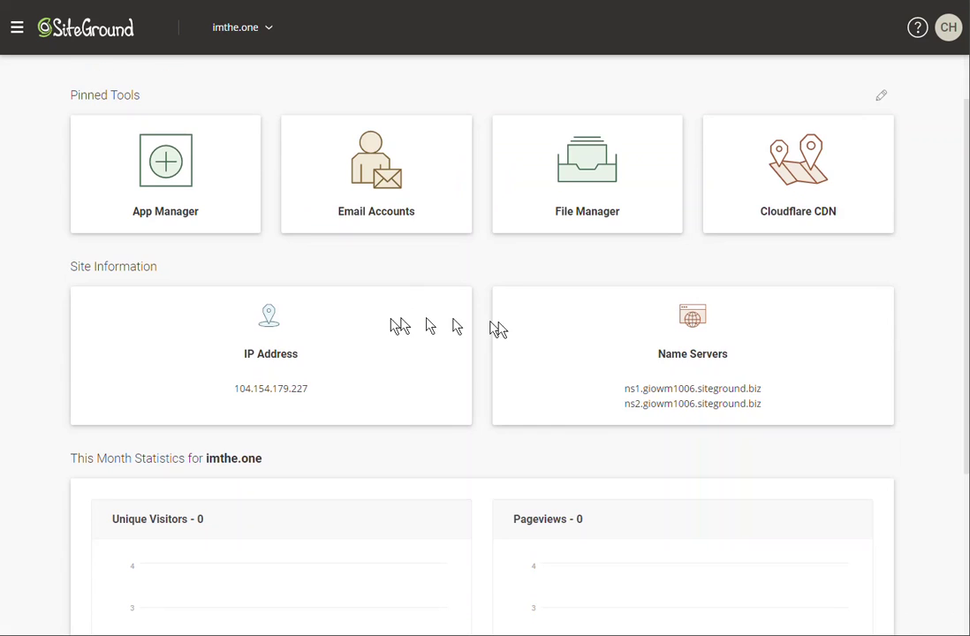
{"action": "scroll", "coordinate": [575, 331], "scroll_direction": "down", "scroll_amount": 4}
{"action": "scroll", "coordinate": [575, 334], "scroll_direction": "up", "scroll_amount": 5}
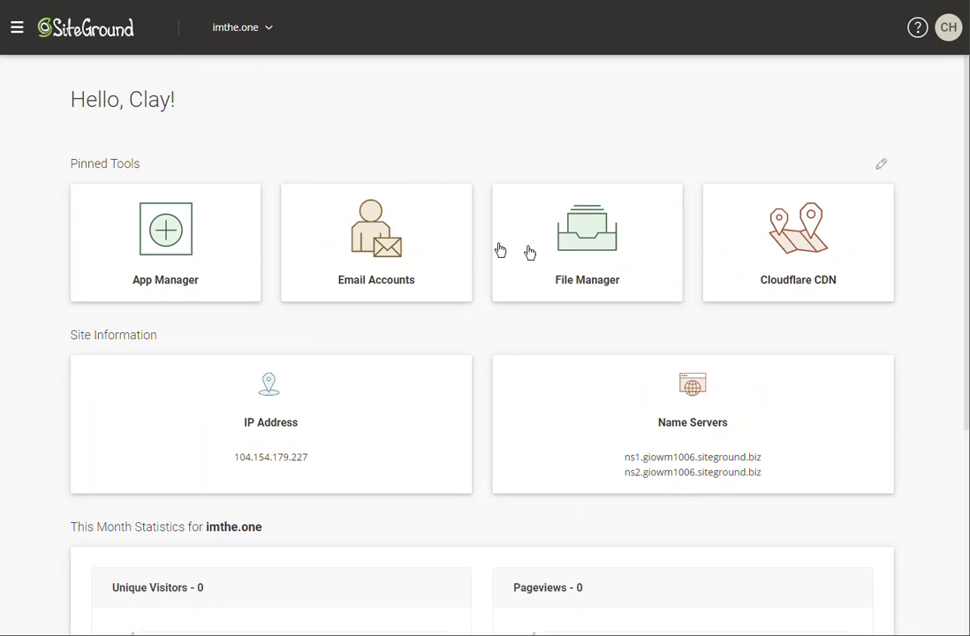
{"action": "left_click", "coordinate": [171, 248]}
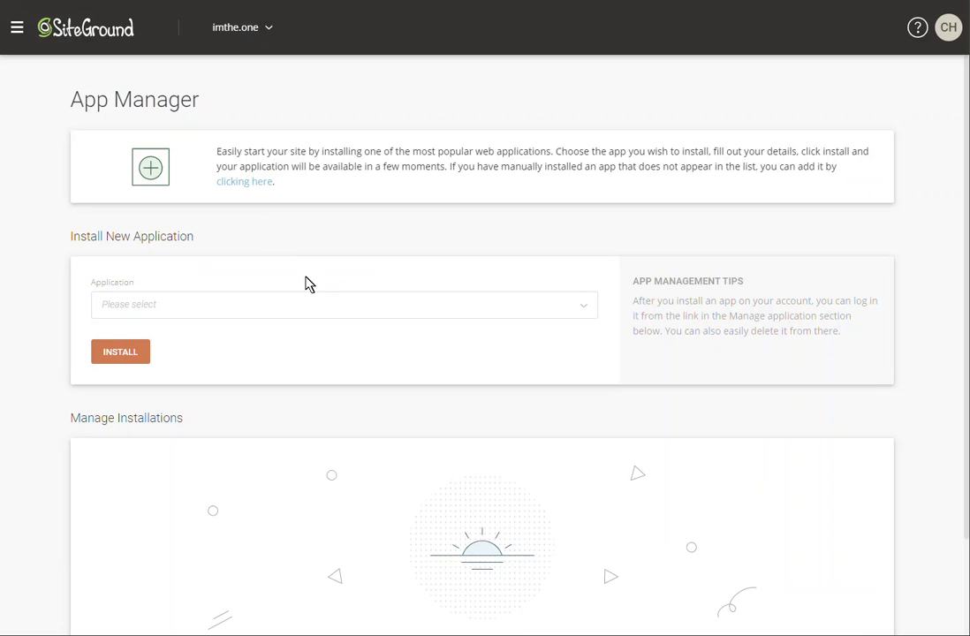
{"action": "scroll", "coordinate": [229, 296], "scroll_direction": "down", "scroll_amount": 1}
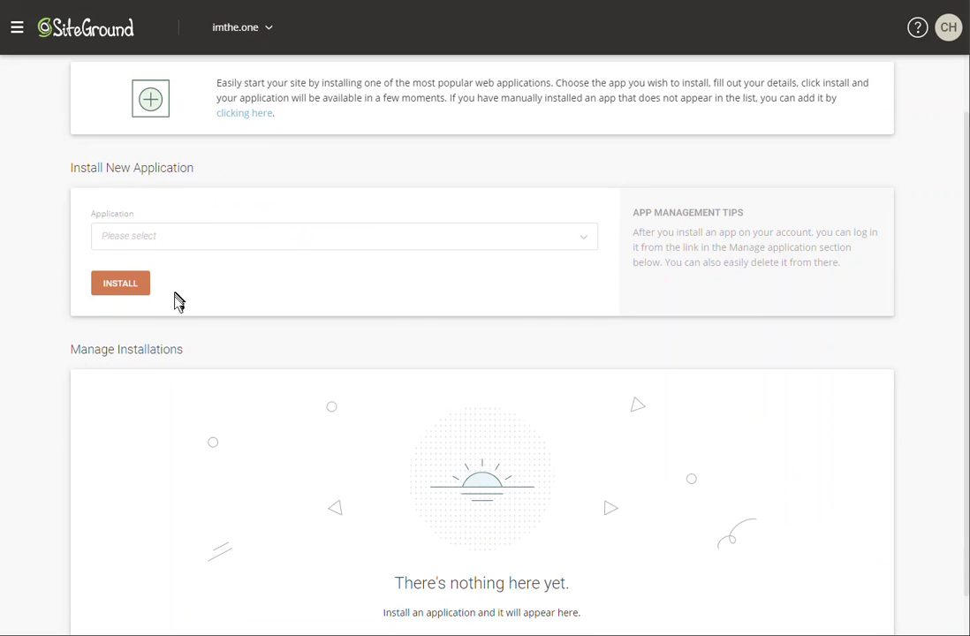
{"action": "left_click", "coordinate": [155, 236]}
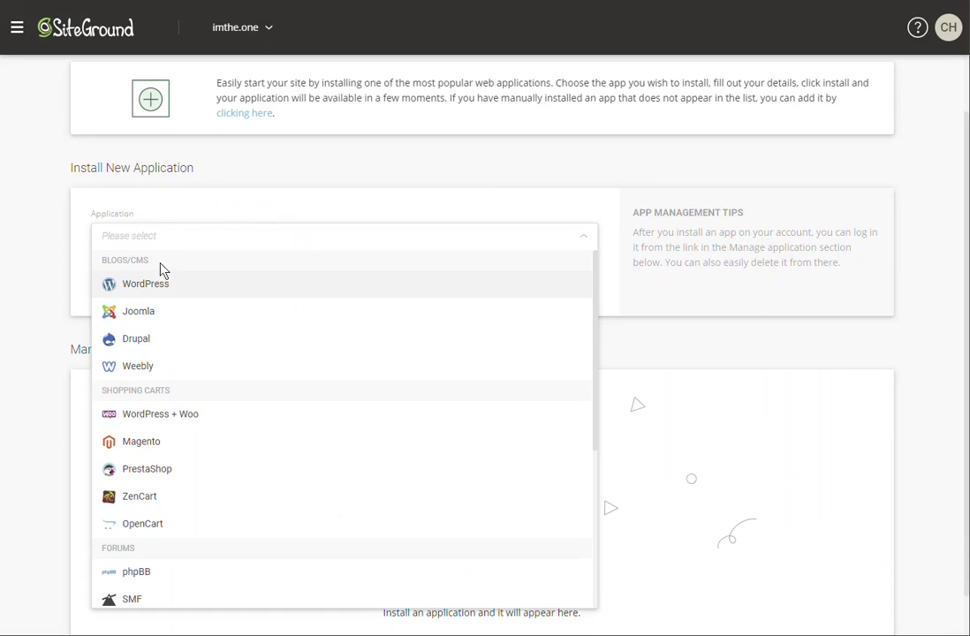
{"action": "left_click", "coordinate": [163, 294]}
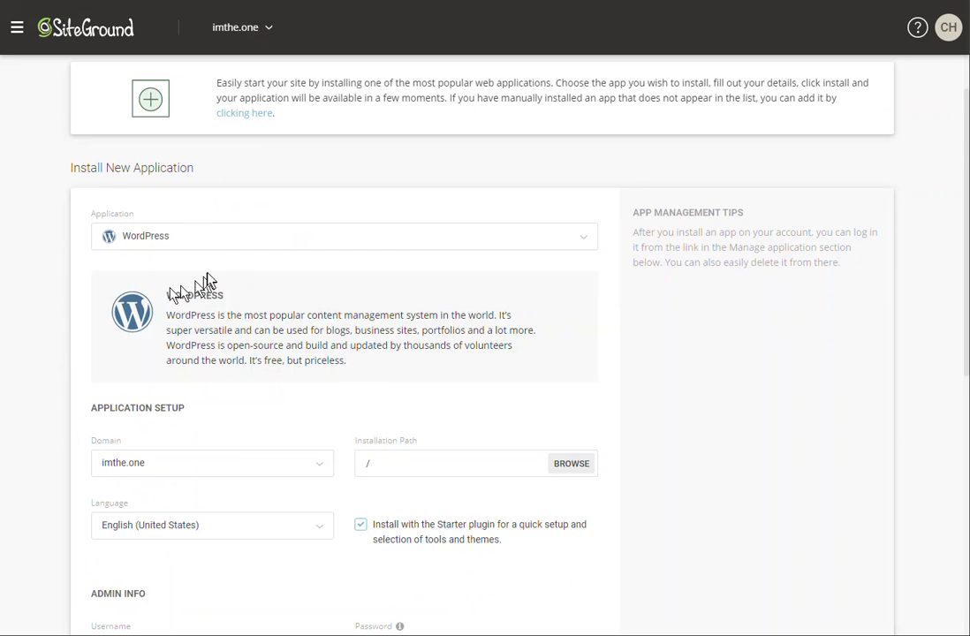
Step: Install WordPress on imthe.one with the Starter plugin, filling in the admin username, password and email, and open its admin panel
{"action": "scroll", "coordinate": [228, 276], "scroll_direction": "down", "scroll_amount": 2}
{"action": "scroll", "coordinate": [188, 340], "scroll_direction": "down", "scroll_amount": 3}
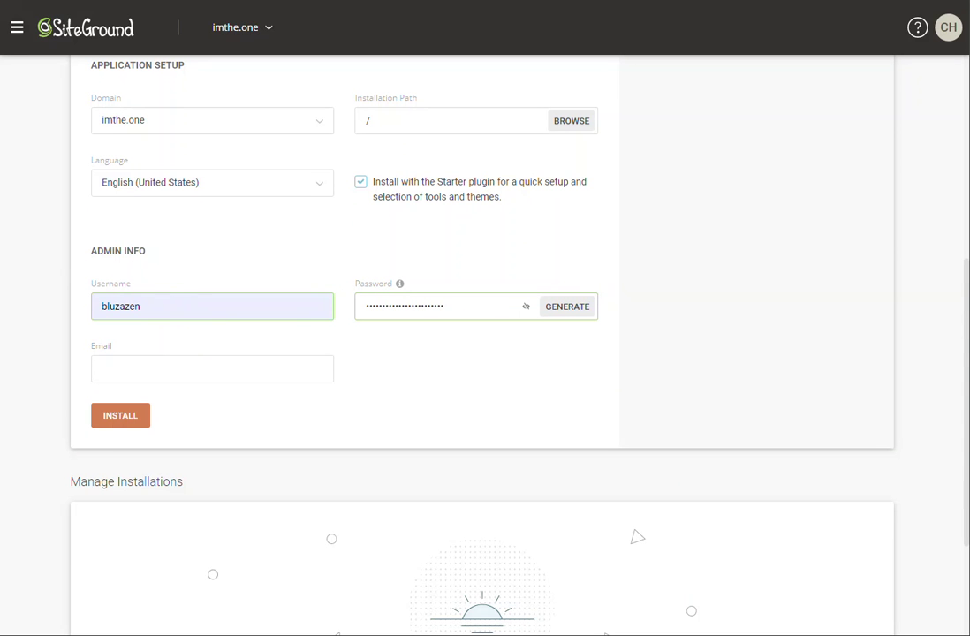
{"action": "scroll", "coordinate": [221, 319], "scroll_direction": "up", "scroll_amount": 3}
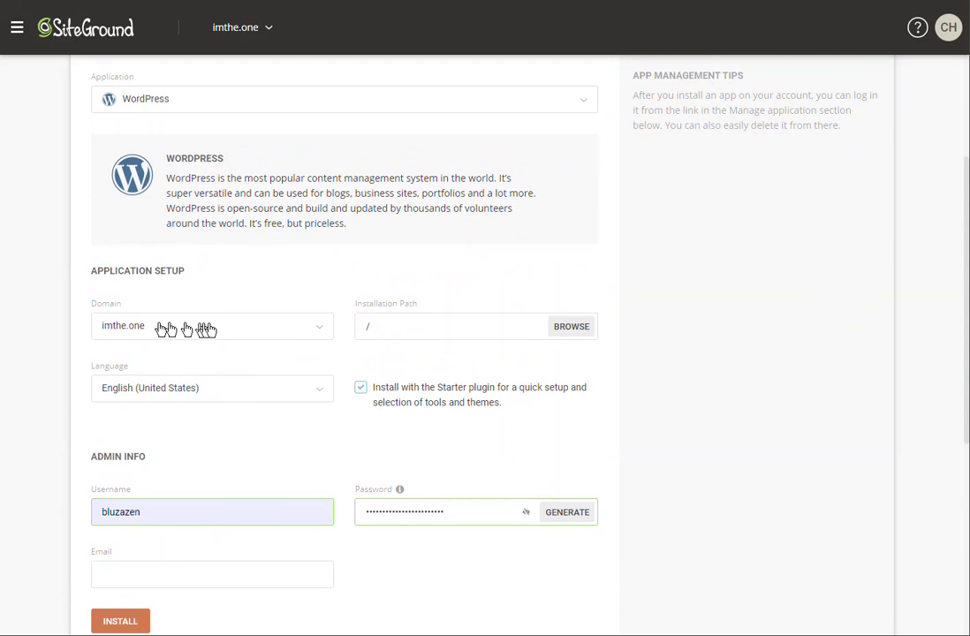
{"action": "scroll", "coordinate": [228, 351], "scroll_direction": "up", "scroll_amount": 2}
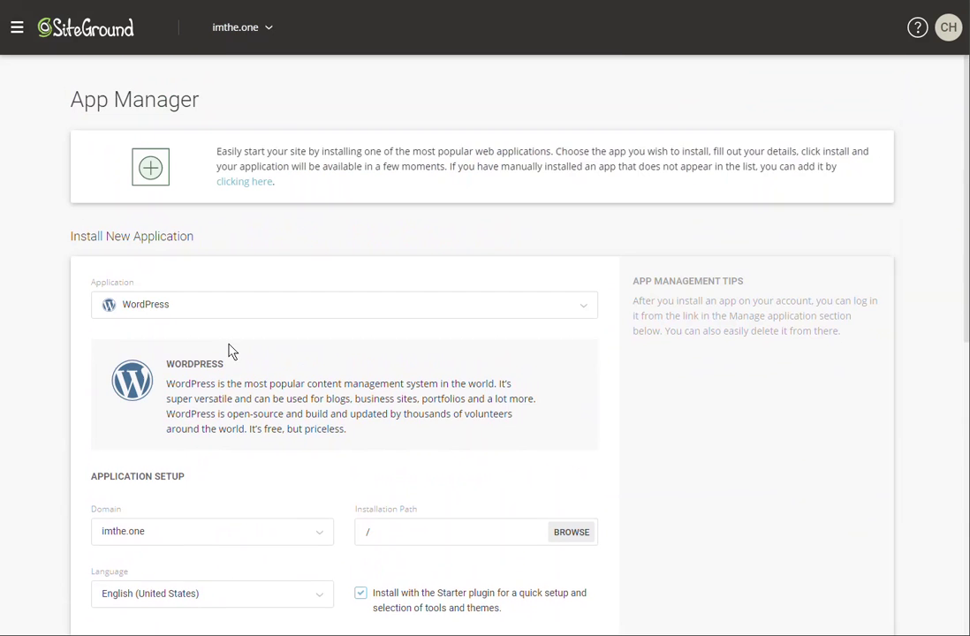
{"action": "scroll", "coordinate": [228, 353], "scroll_direction": "down", "scroll_amount": 3}
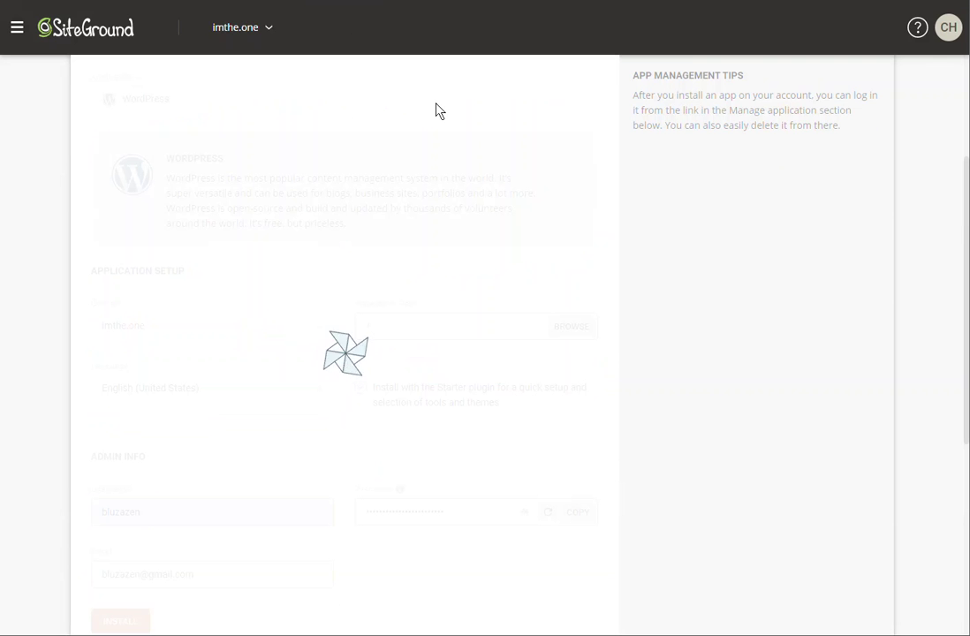
{"action": "scroll", "coordinate": [504, 227], "scroll_direction": "up", "scroll_amount": 3}
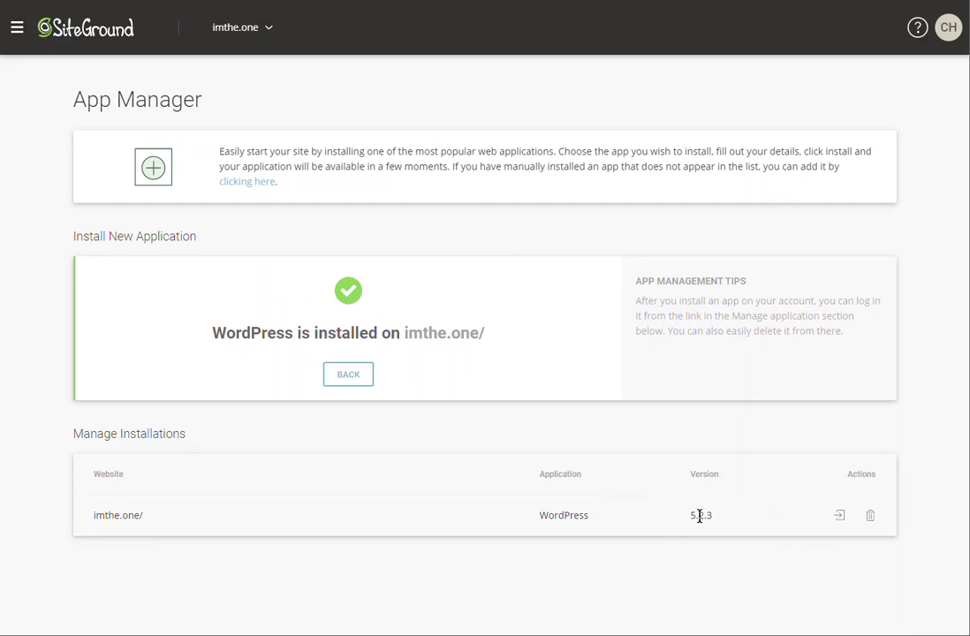
{"action": "left_click", "coordinate": [840, 500]}
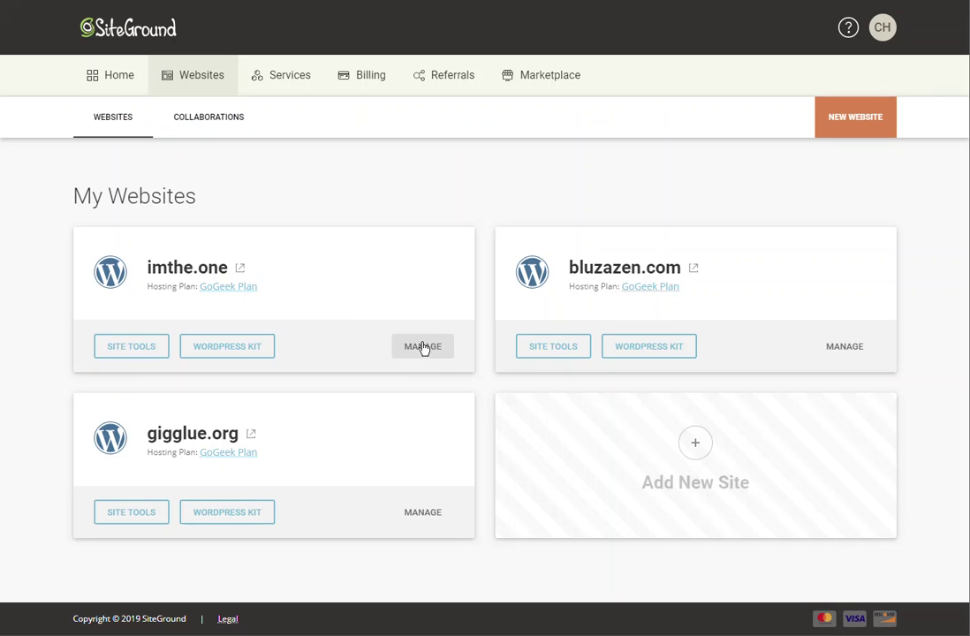
Step: Reopen Site Tools for imthe.one and get a Let's Encrypt certificate for the domain in SSL Manager
{"action": "left_click", "coordinate": [125, 349]}
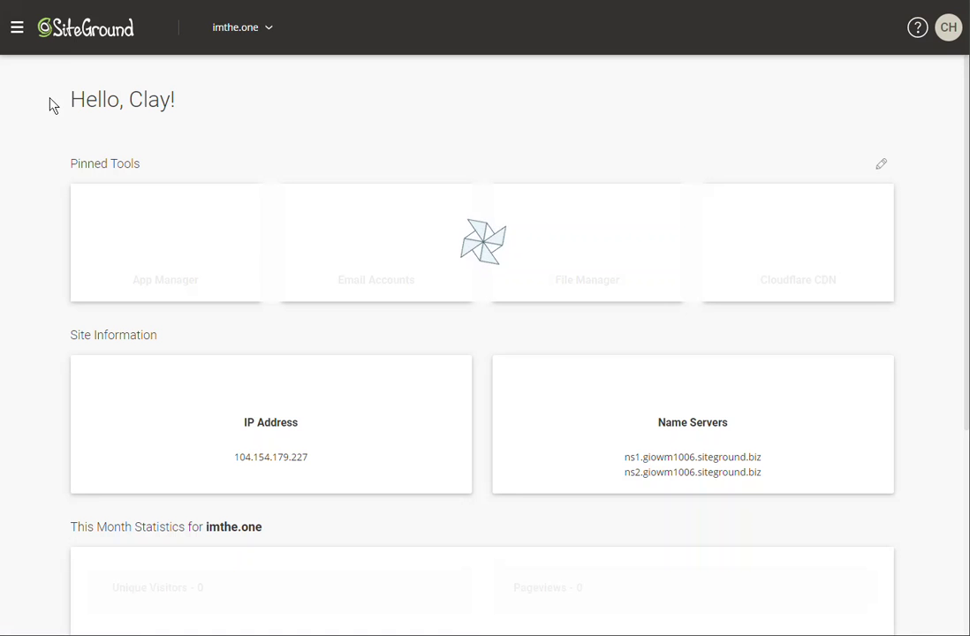
{"action": "left_click", "coordinate": [18, 29]}
{"action": "left_click", "coordinate": [44, 176]}
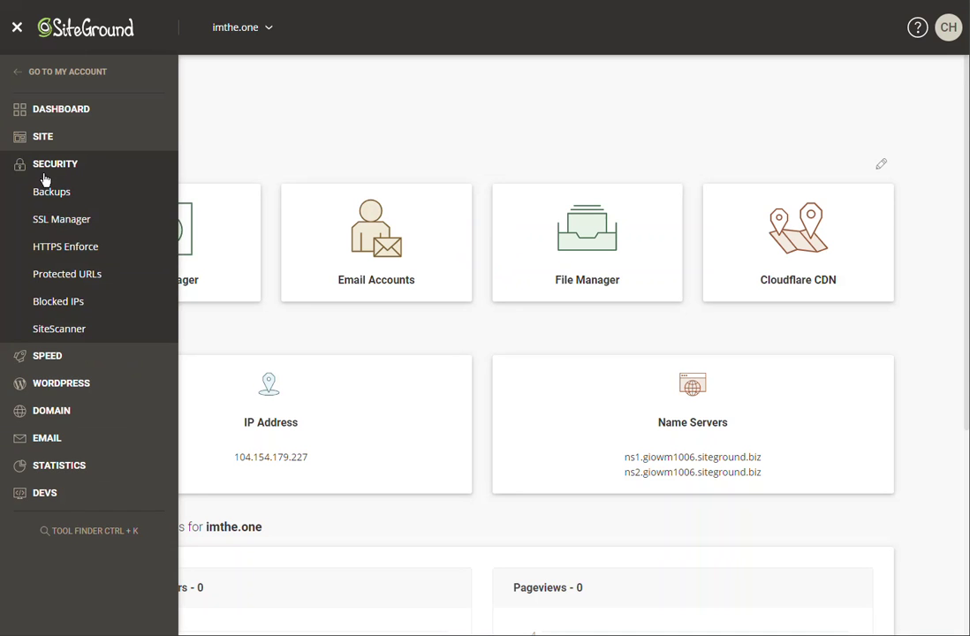
{"action": "left_click", "coordinate": [54, 222]}
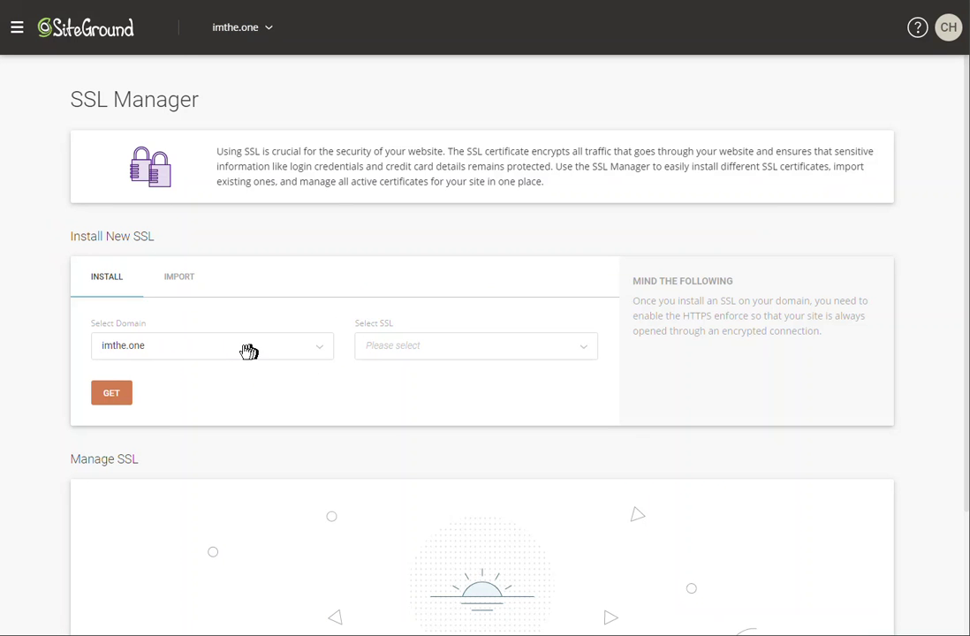
{"action": "left_click", "coordinate": [420, 352]}
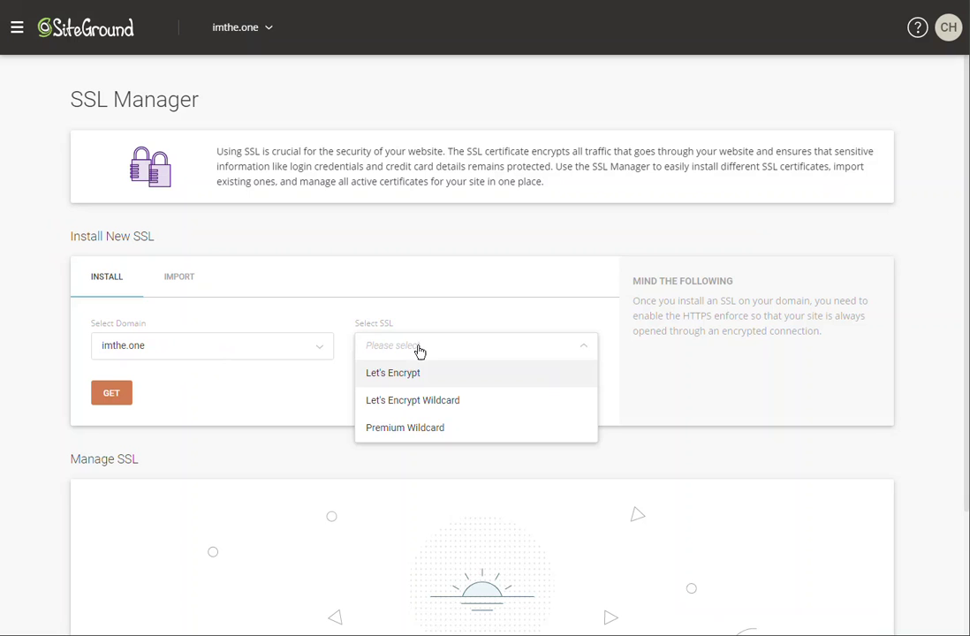
{"action": "left_click", "coordinate": [419, 380]}
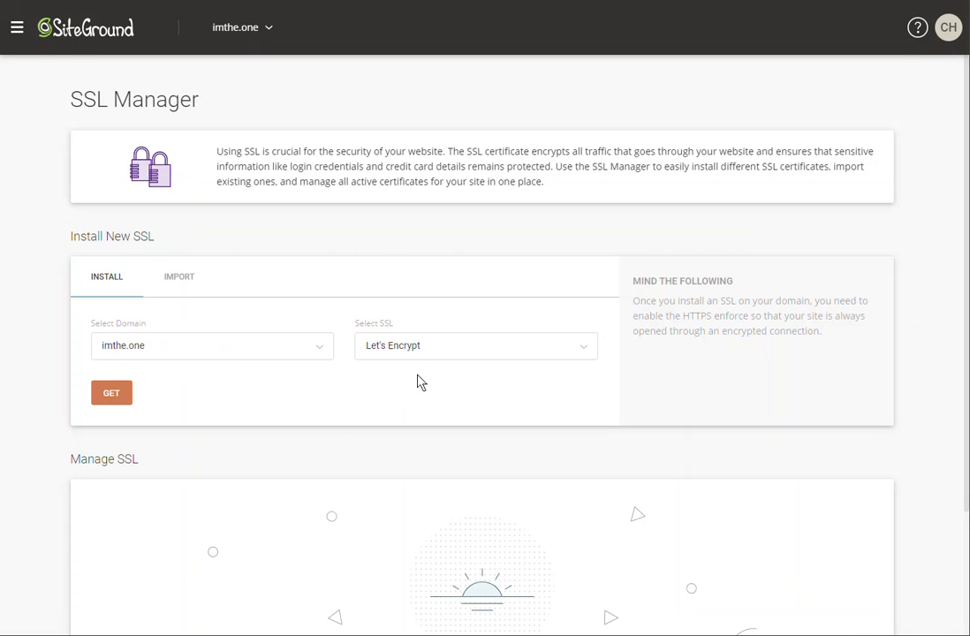
{"action": "left_click", "coordinate": [113, 395]}
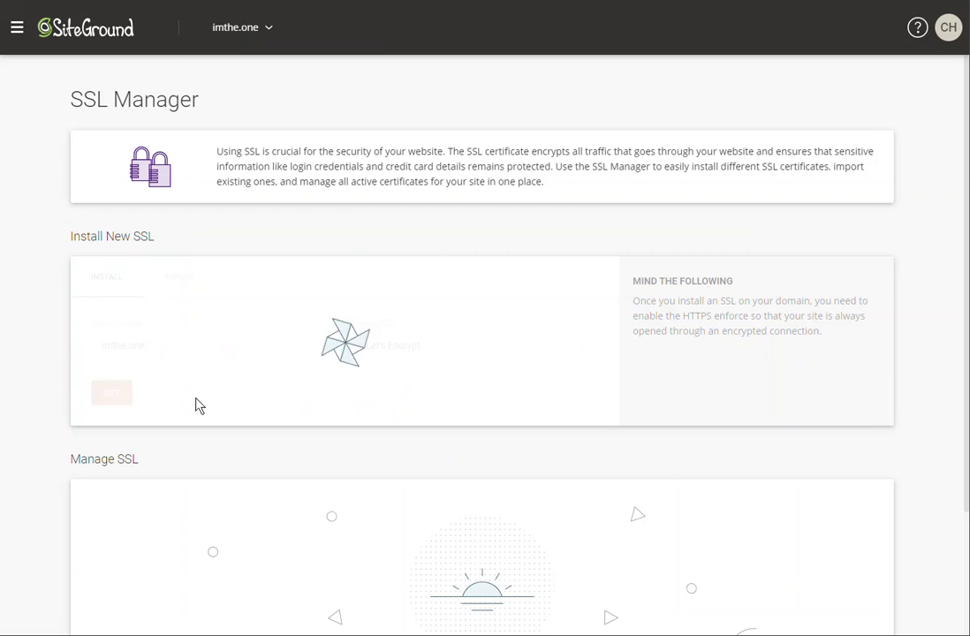